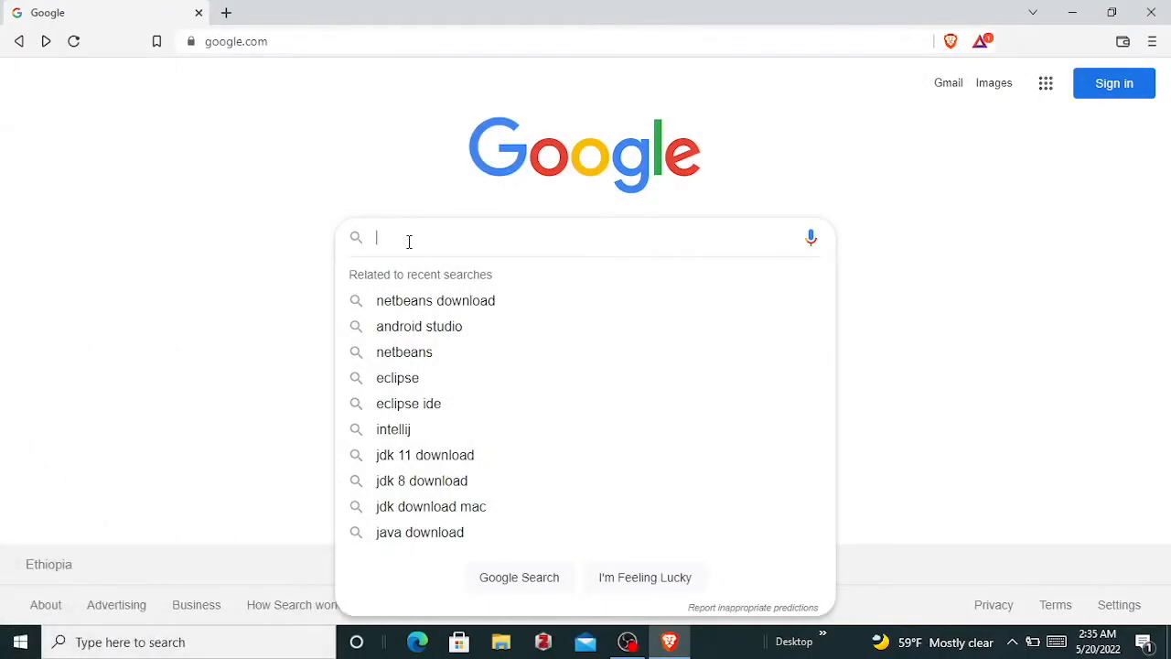
- Search Google for "jdk download" and open Oracle's Java Downloads page
text(jdk)
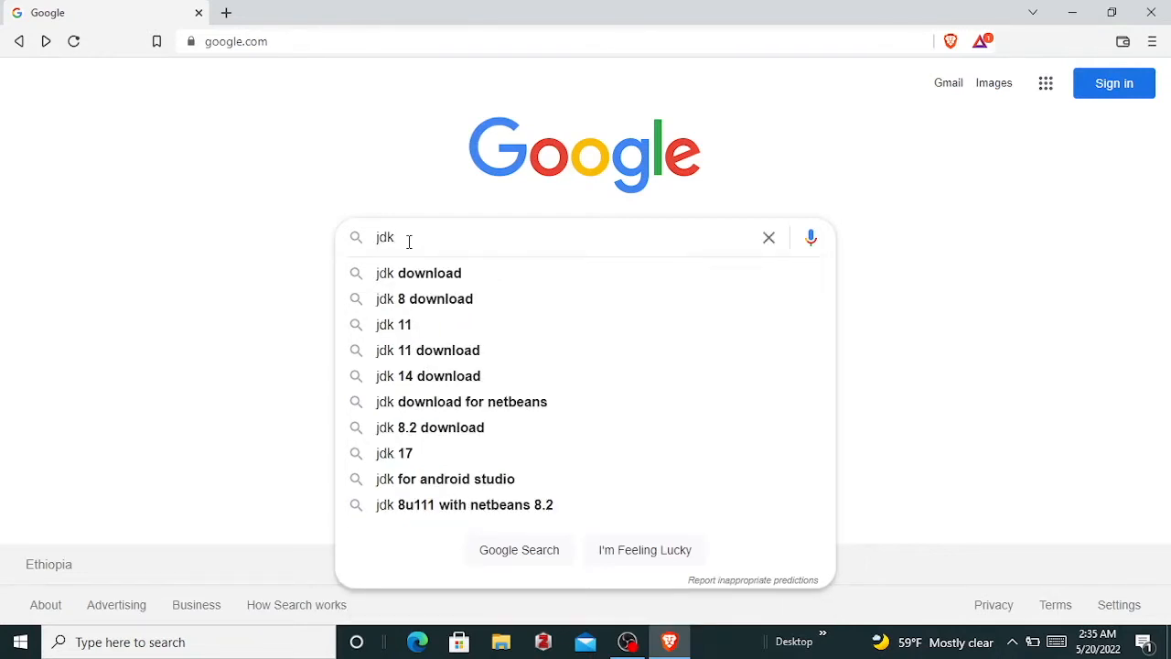
click(414, 272)
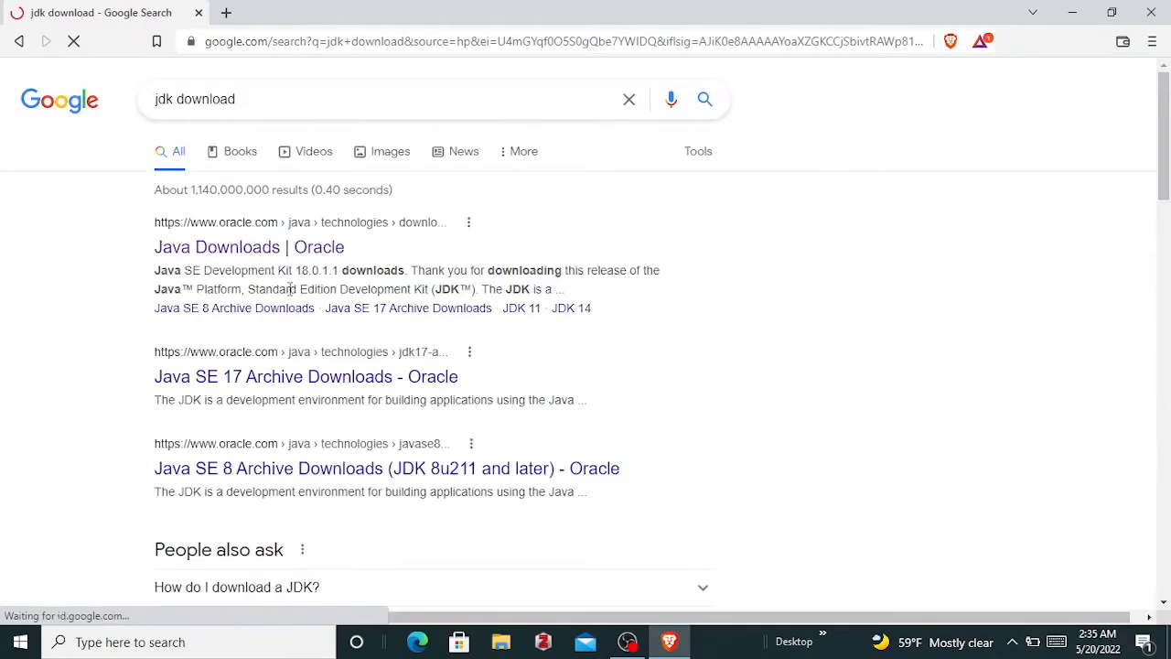
click(251, 252)
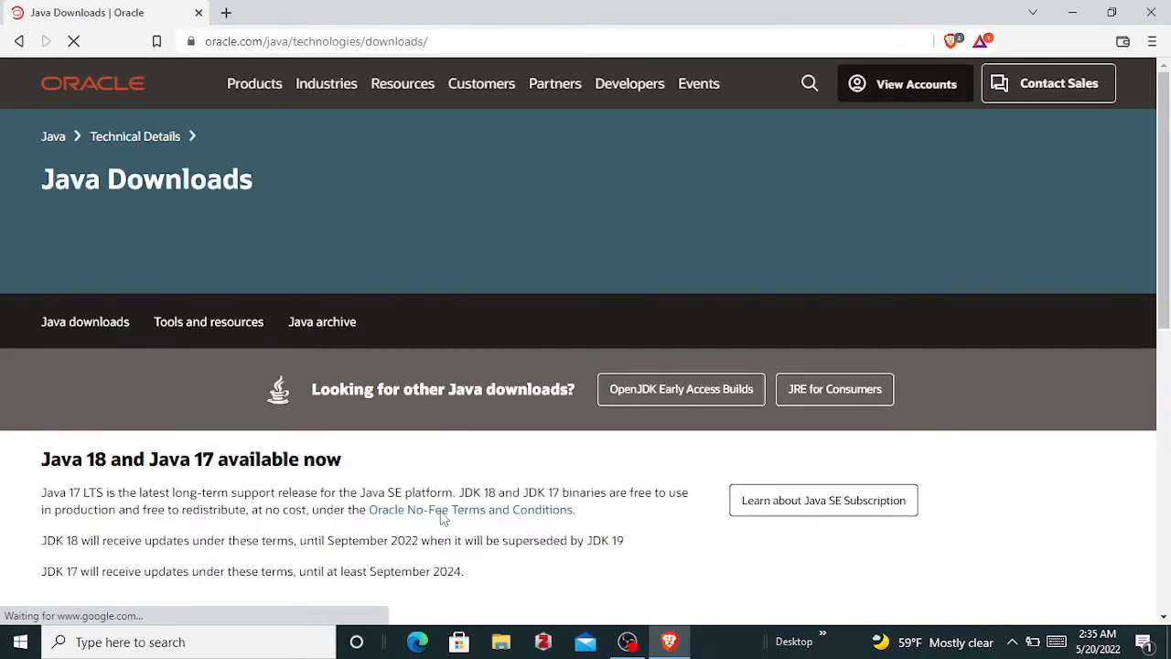
- Download the Windows x64 Installer (jdk-18_windows-x64_bin.exe) for Java SE Development Kit 18.0.1.1
scroll(439, 512, down, 10)
scroll(437, 504, up, 6)
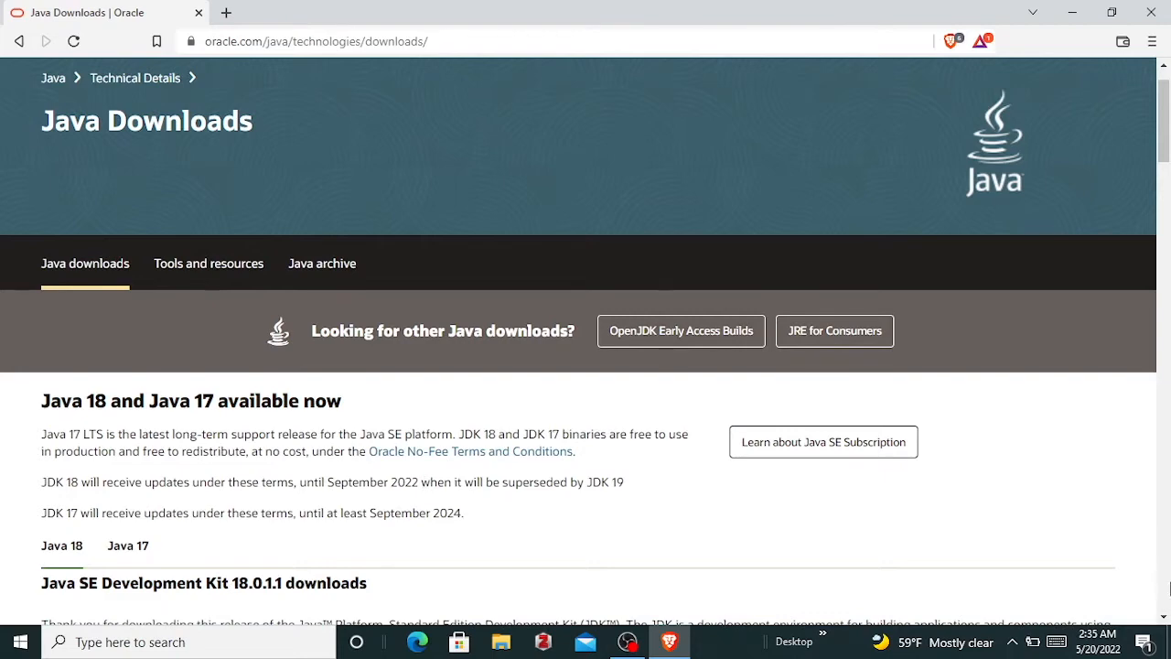
click(1163, 618)
scroll(1164, 618, down, 4)
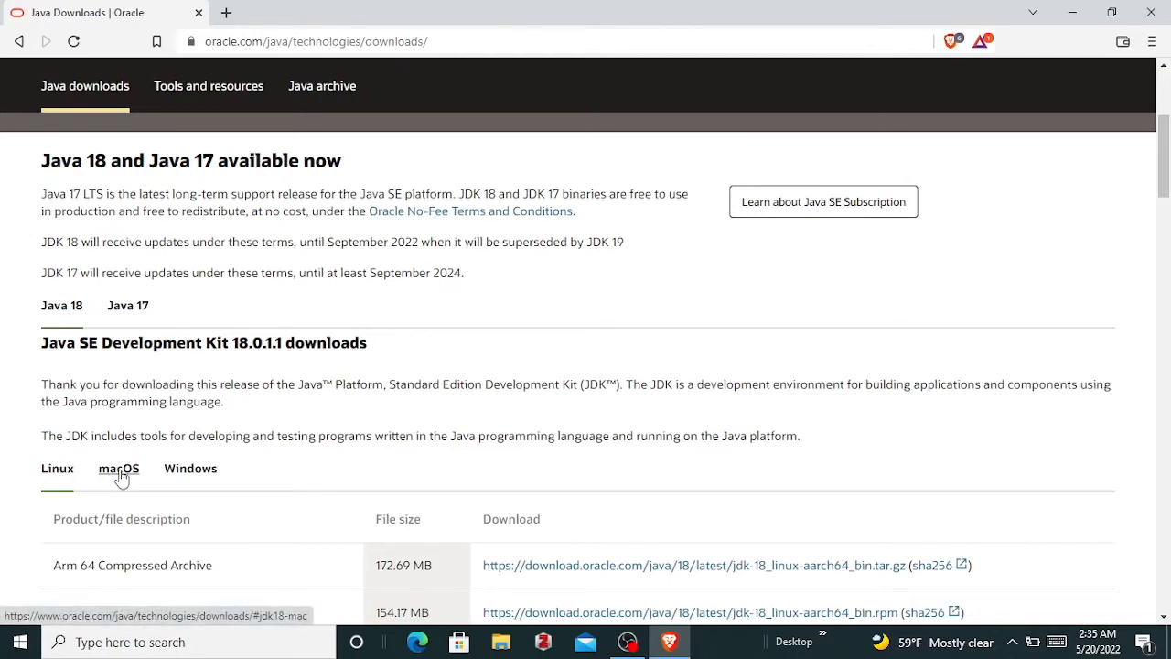
click(192, 477)
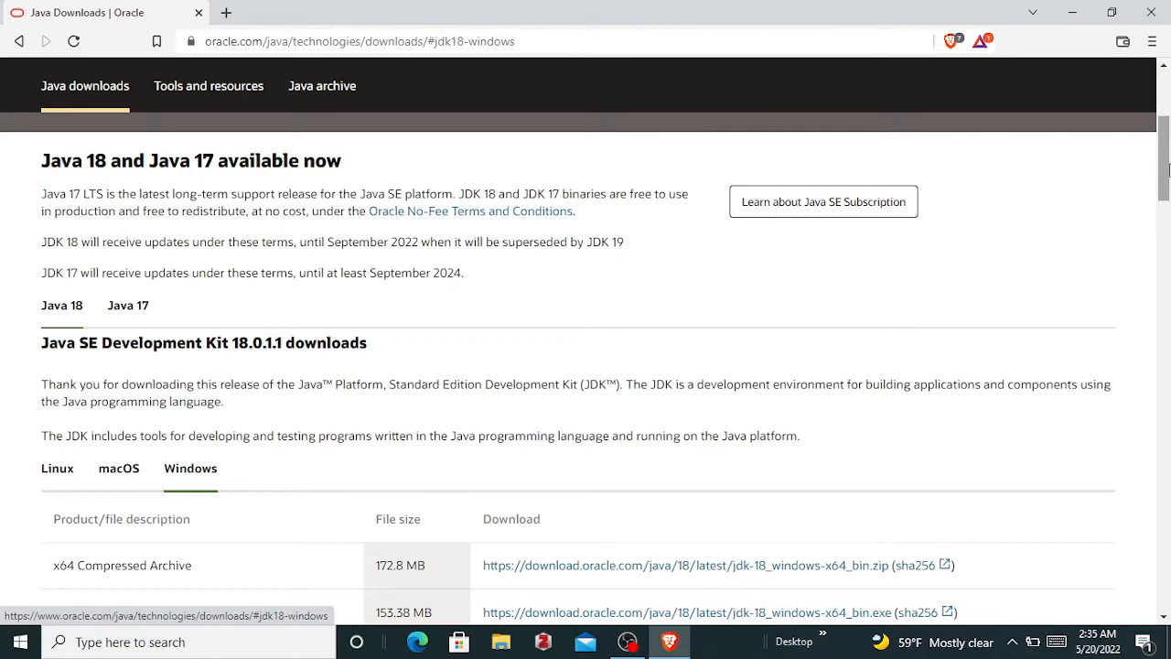
scroll(1165, 176, down, 3)
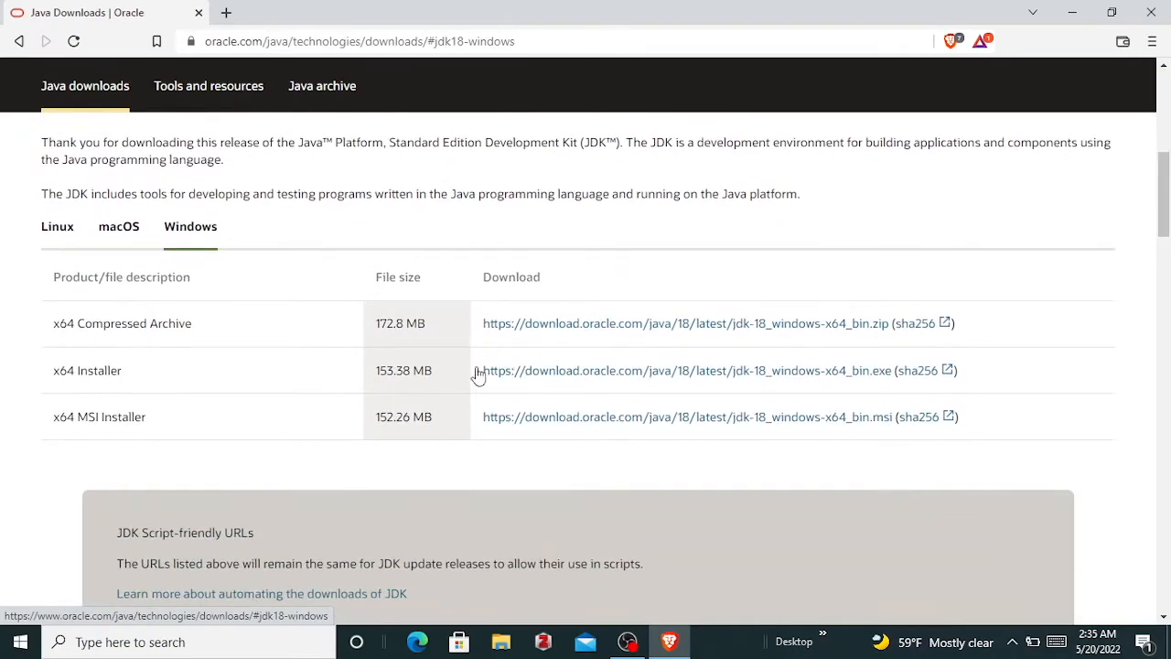
key(Down)
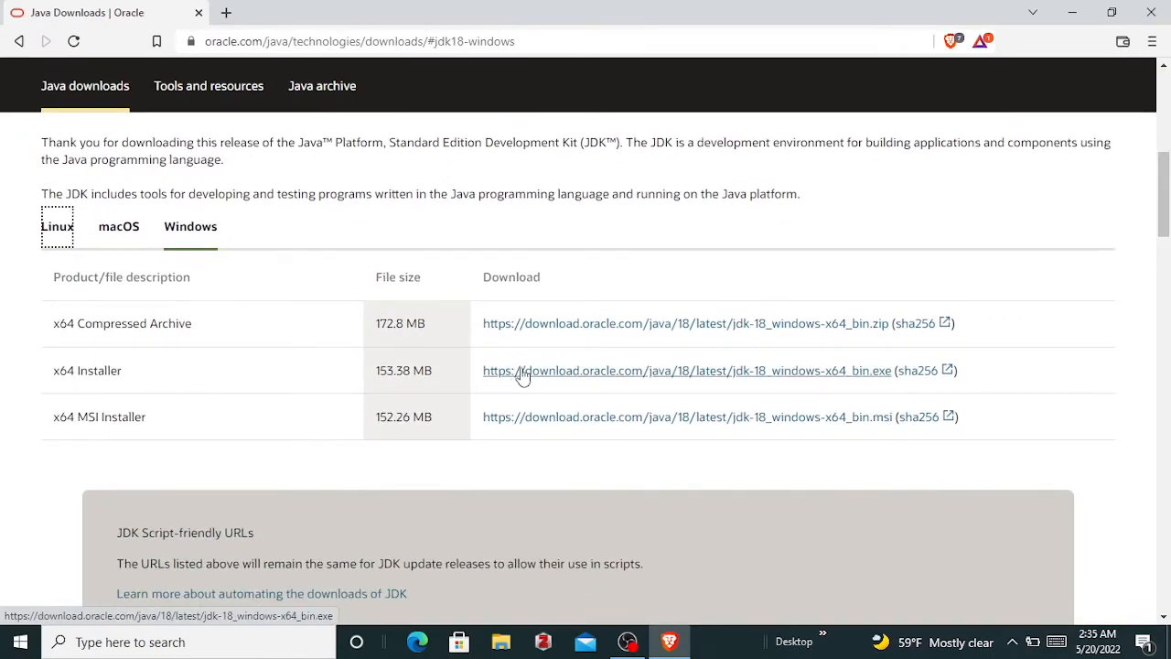
click(553, 375)
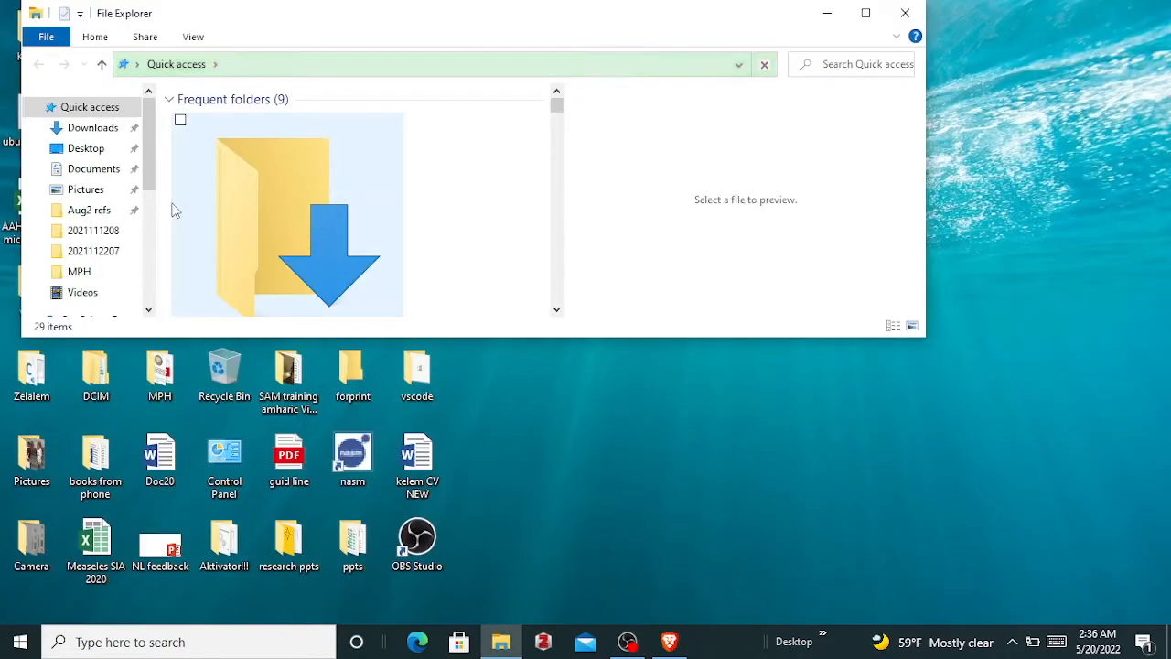
- Run the downloaded JDK installer from the Downloads folder and install it to the default folder C:\Program Files\Java\jdk-18.0.1.1\
click(93, 134)
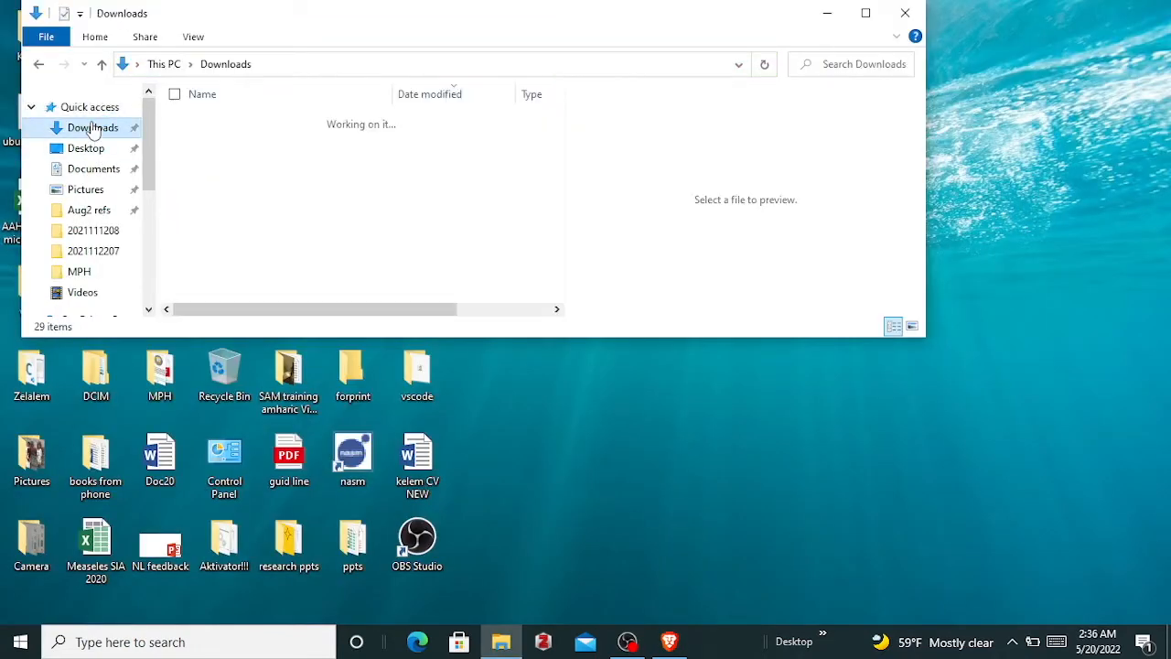
double_click(234, 146)
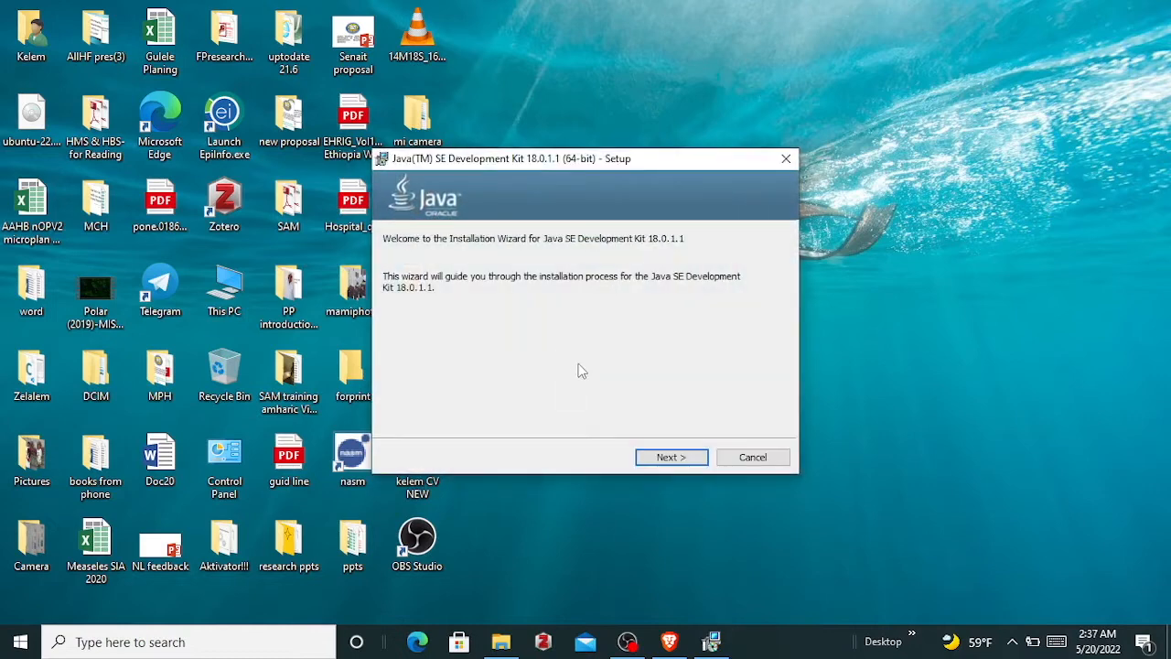
click(660, 457)
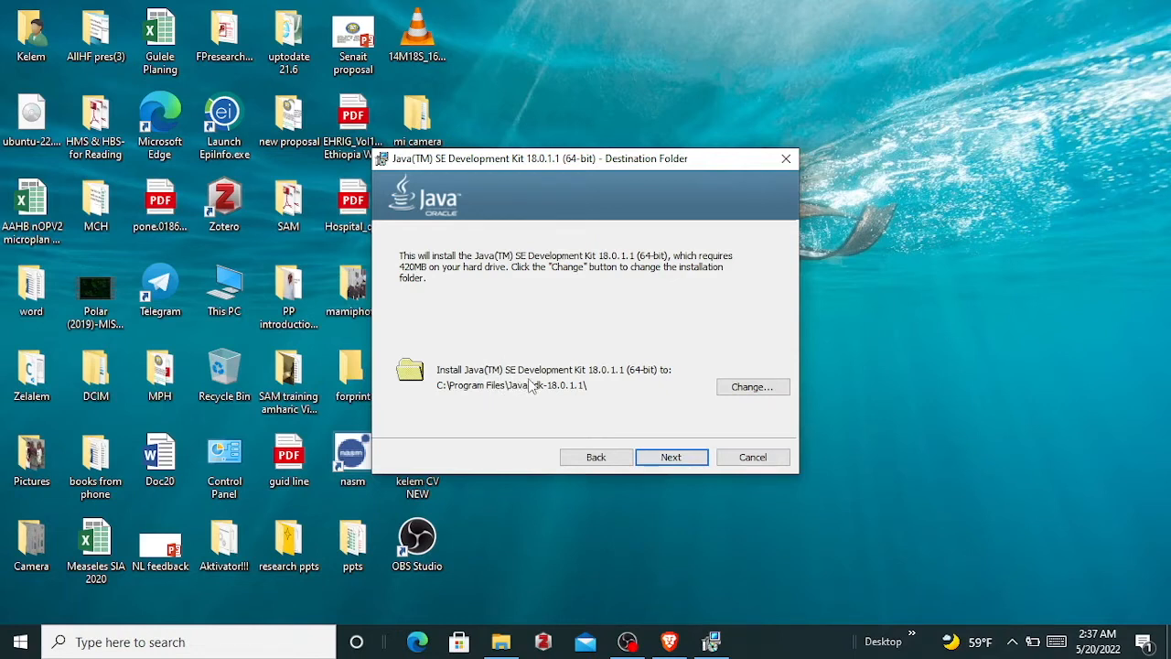
click(660, 458)
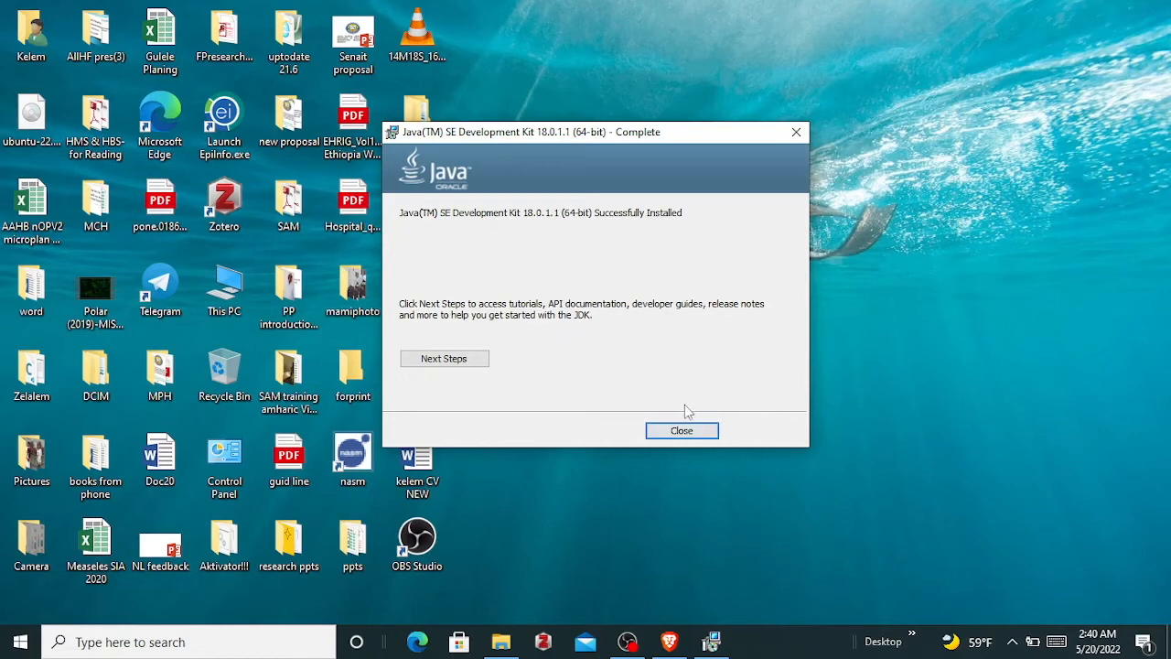
click(674, 432)
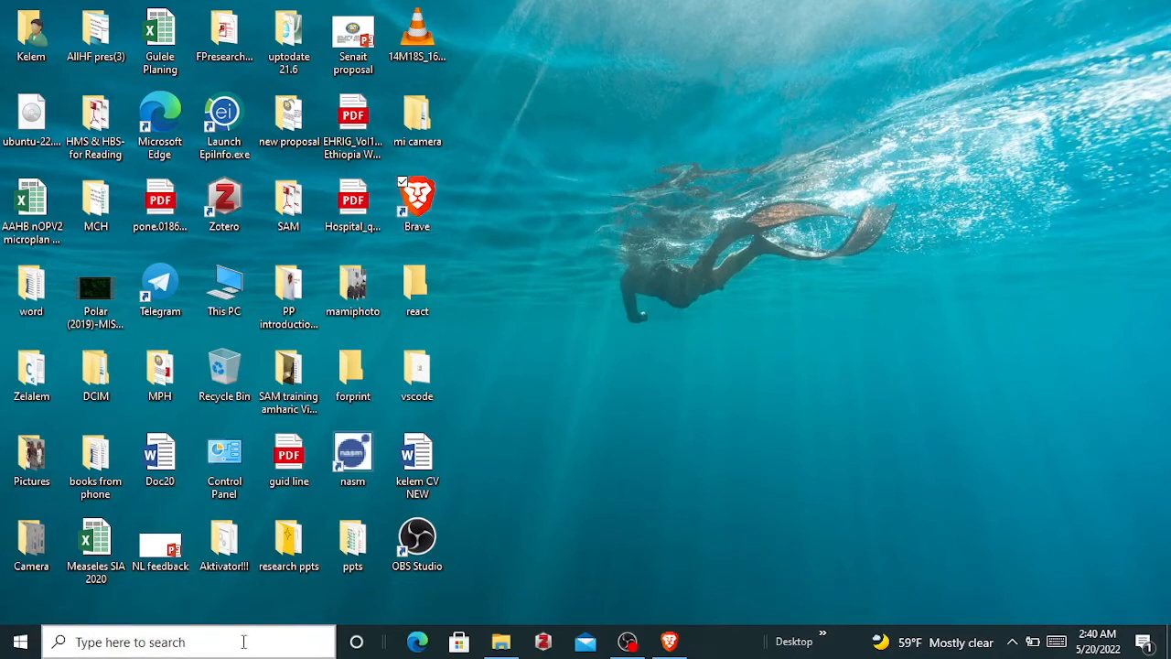
- Check the installed Java version by running java -version in Command Prompt, and close the console
click(243, 642)
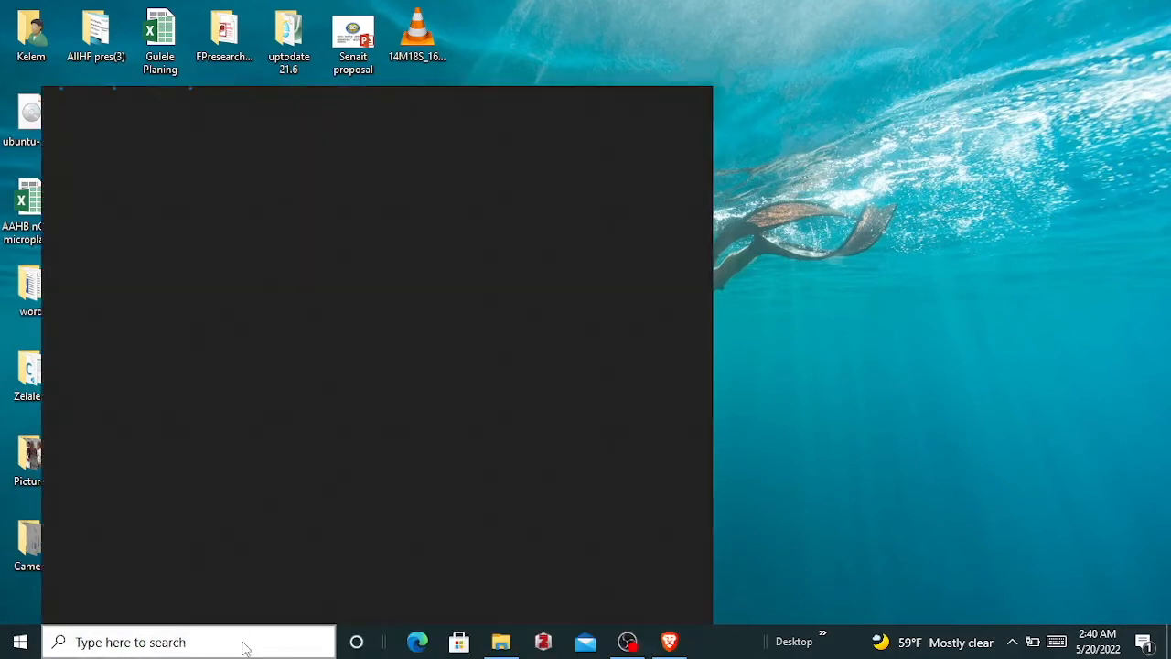
text(c)
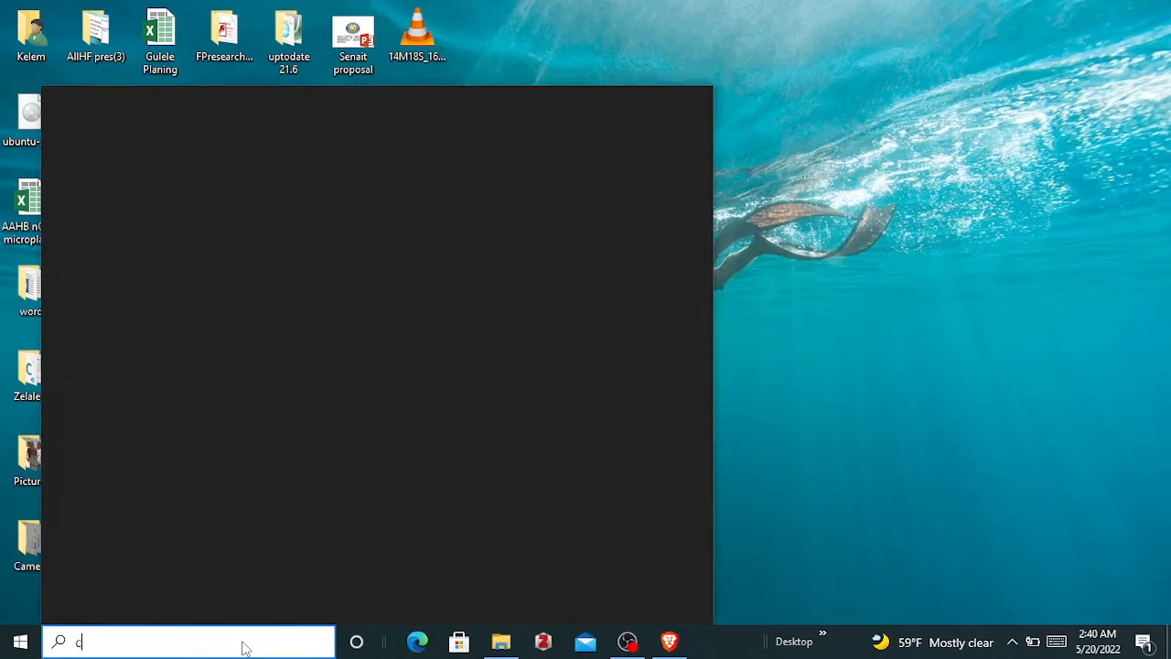
text(md)
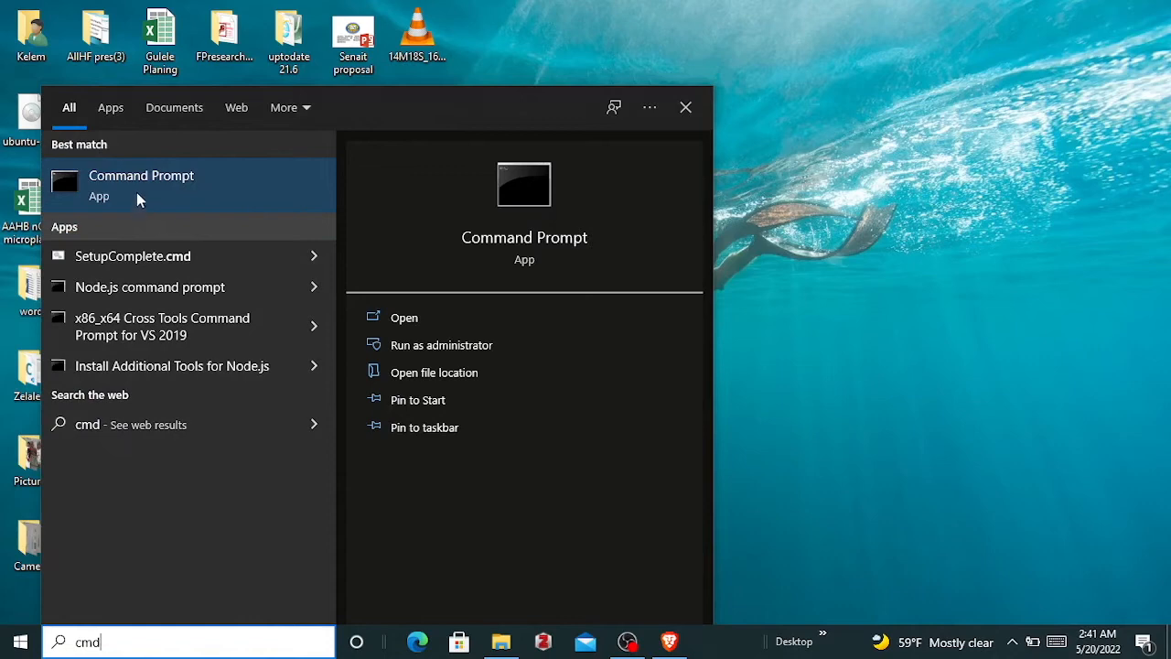
click(403, 318)
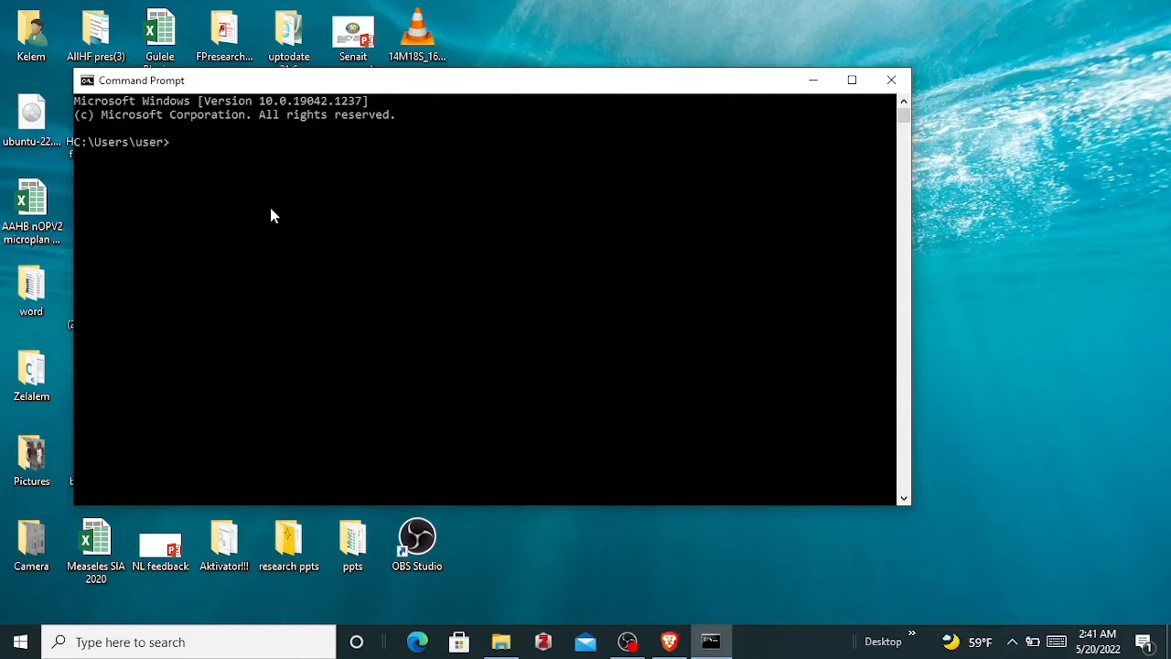
text(java -version)
key(Return)
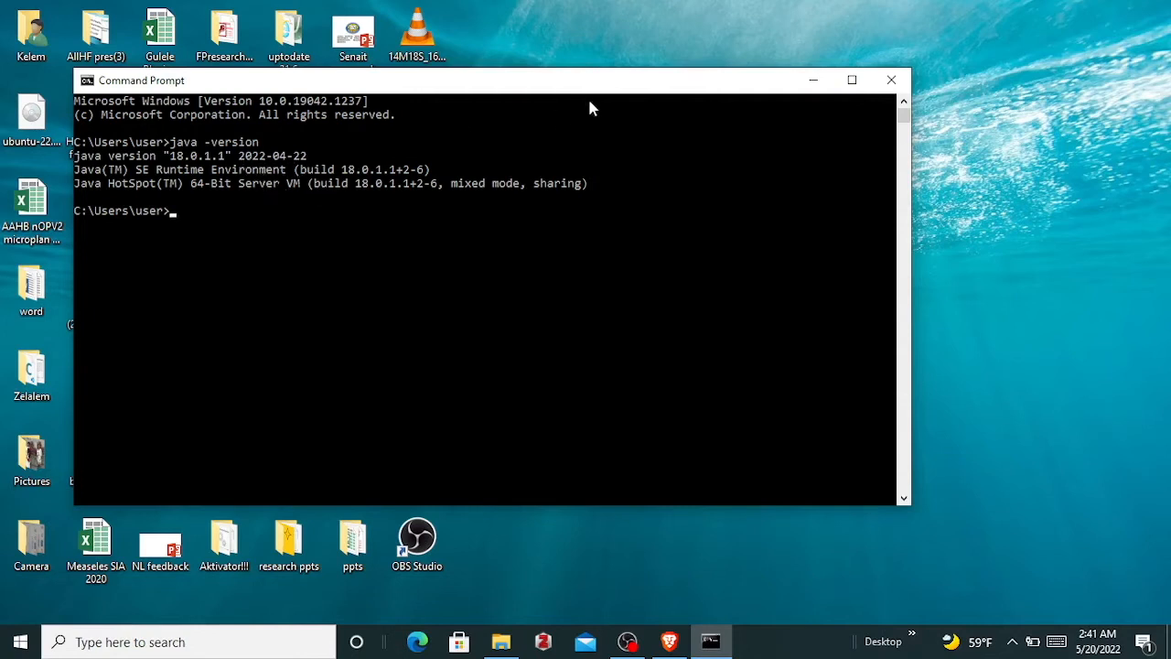
click(892, 81)
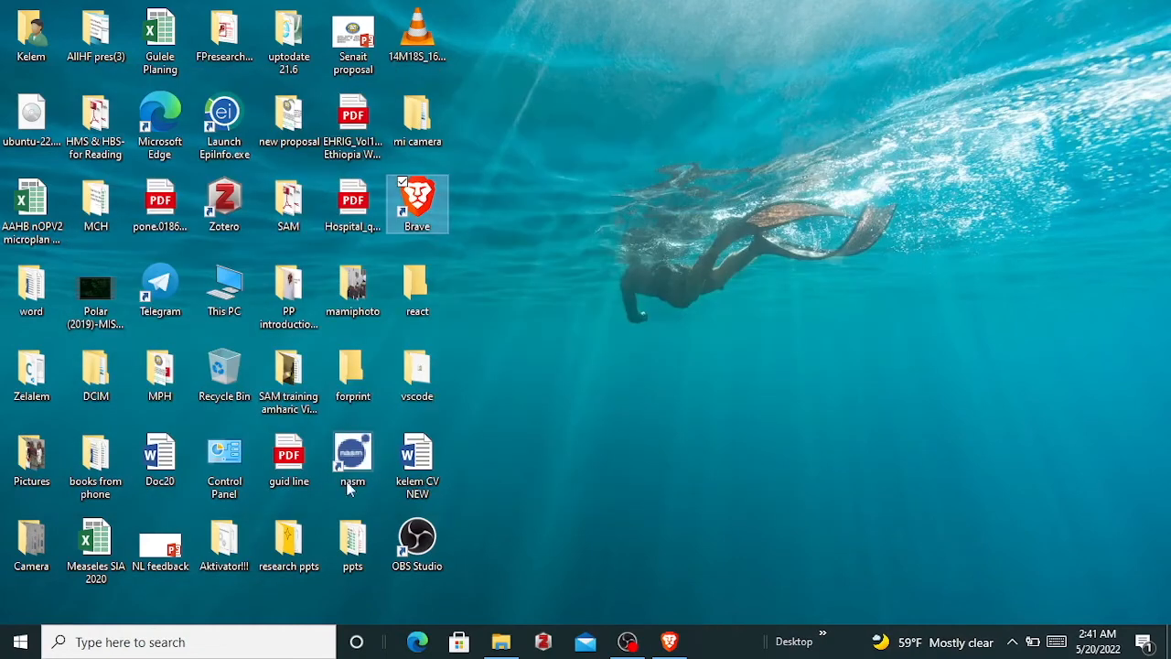
- Open the system's Environment Variables settings and examine the user Path variable and the java system variable
click(122, 641)
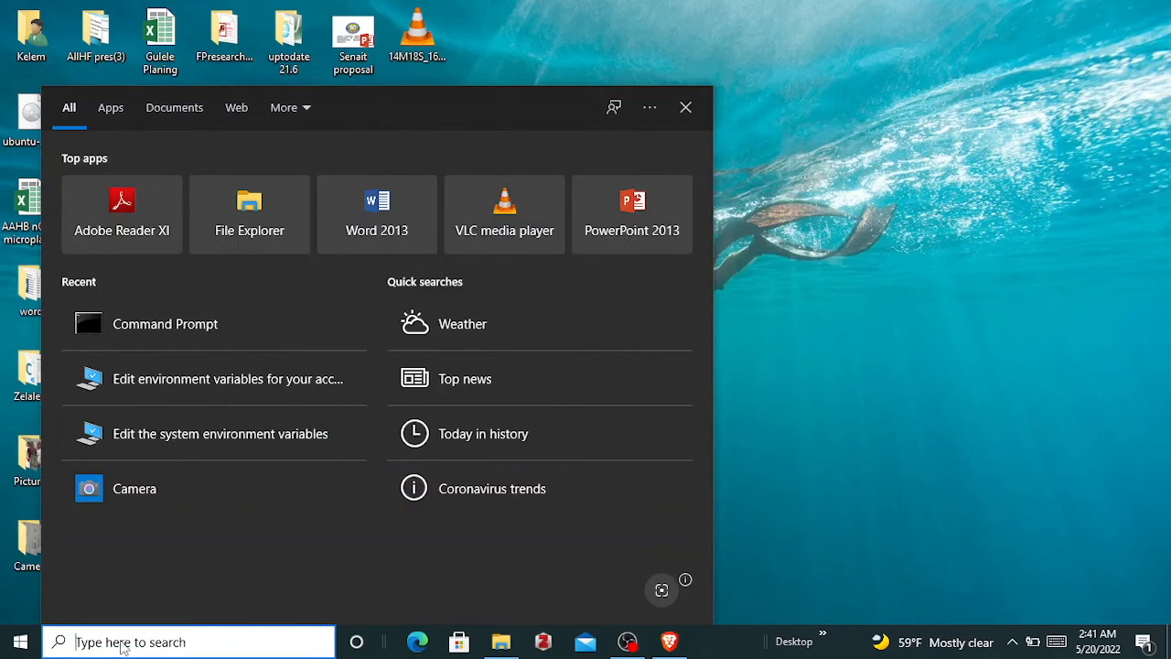
text(Envi)
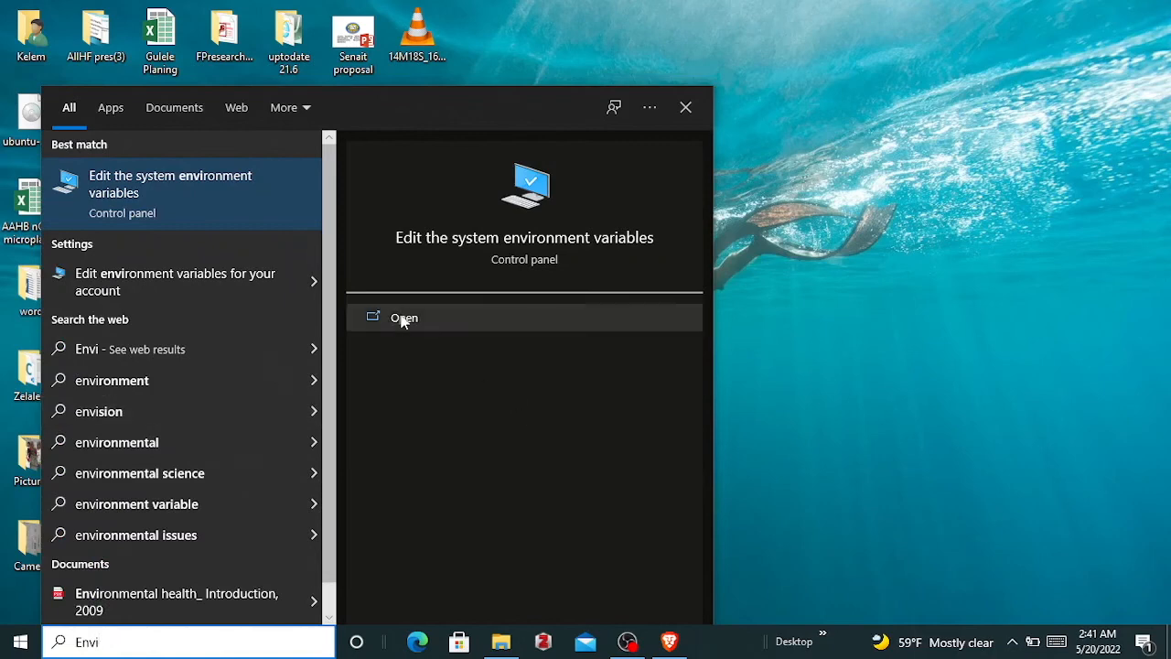
click(402, 319)
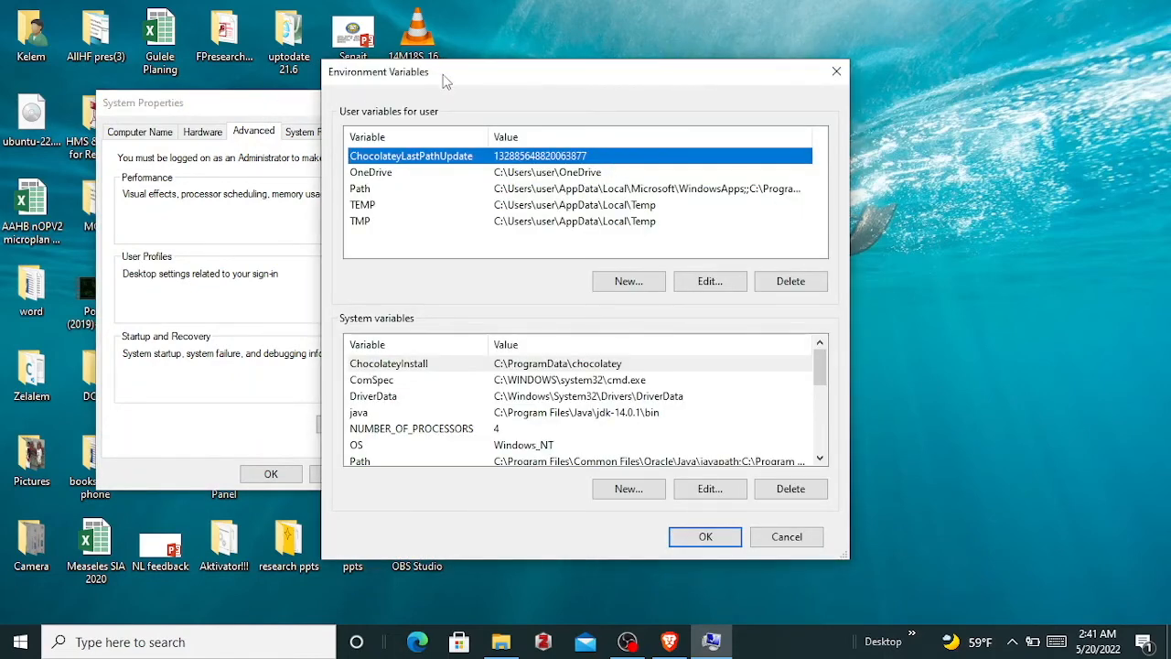
drag(542, 70, 291, 59)
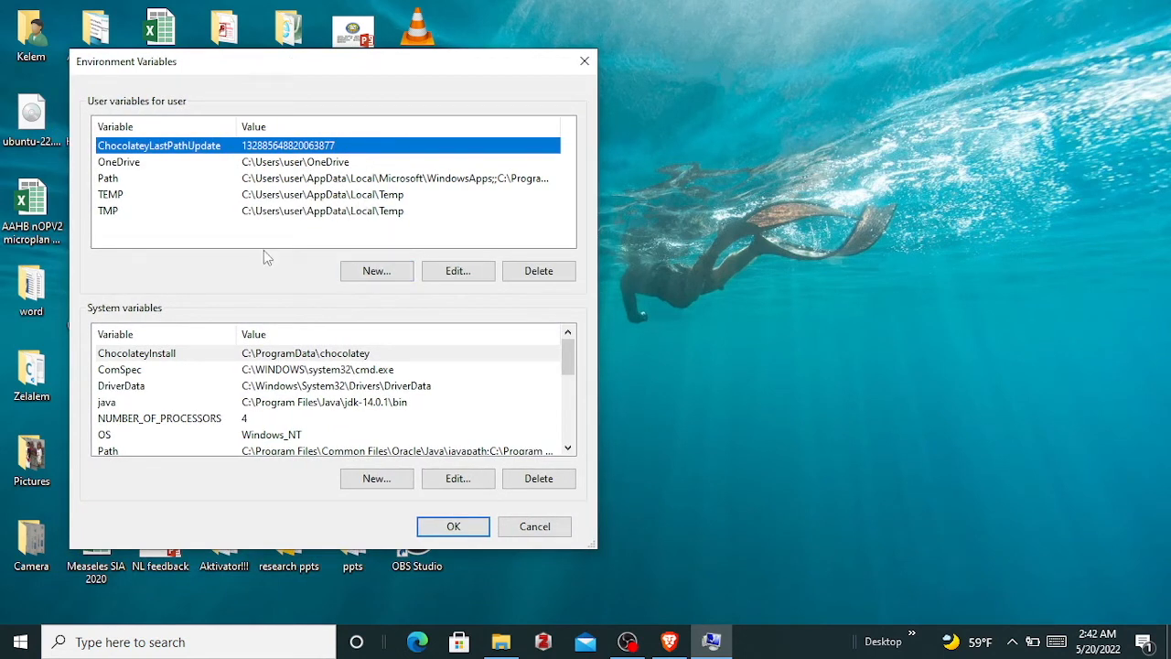
click(261, 178)
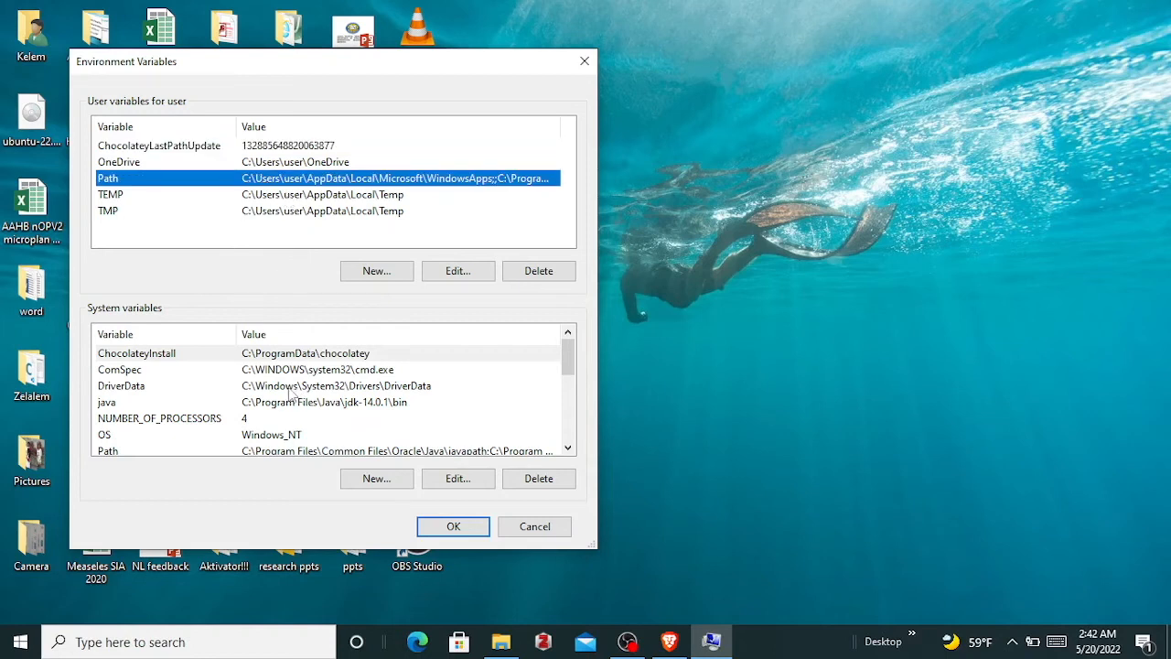
click(285, 402)
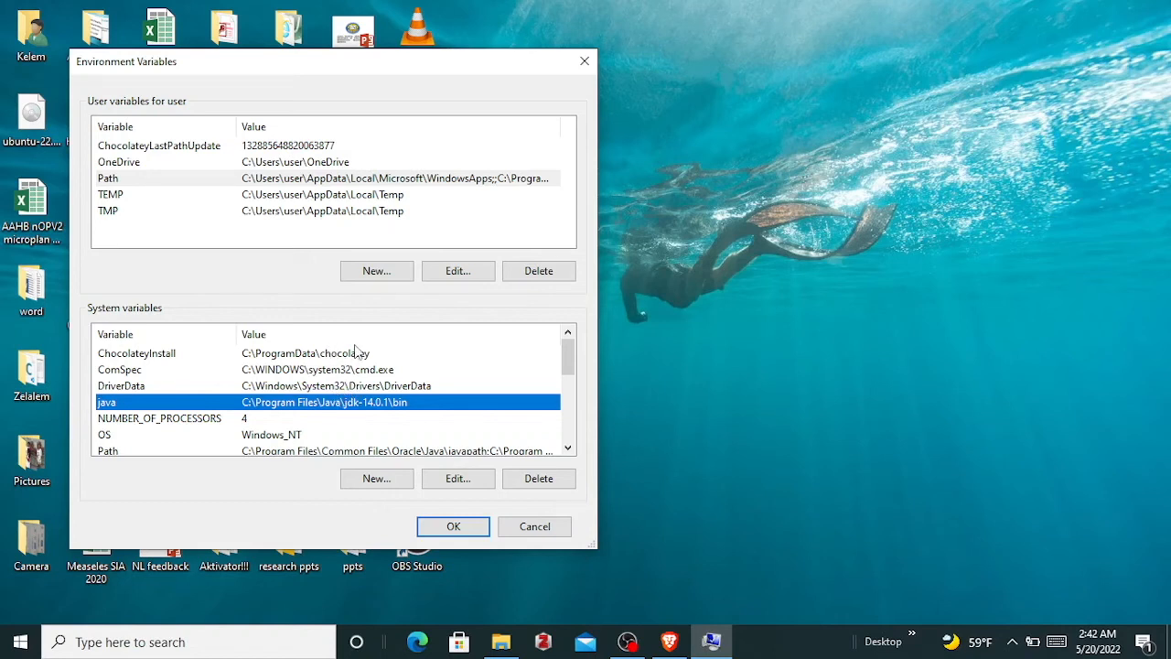
- Draft a new user variable named Java with the value C:/..., discard it, and close the Environment Variables and System Properties windows
click(372, 274)
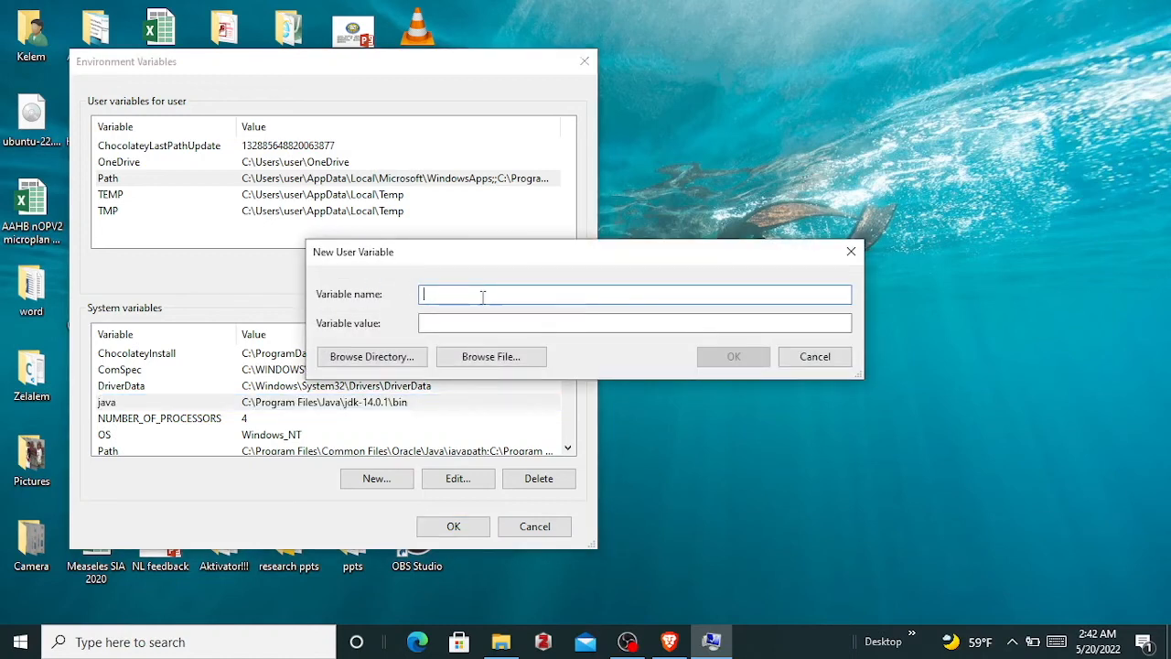
text(Java)
click(456, 324)
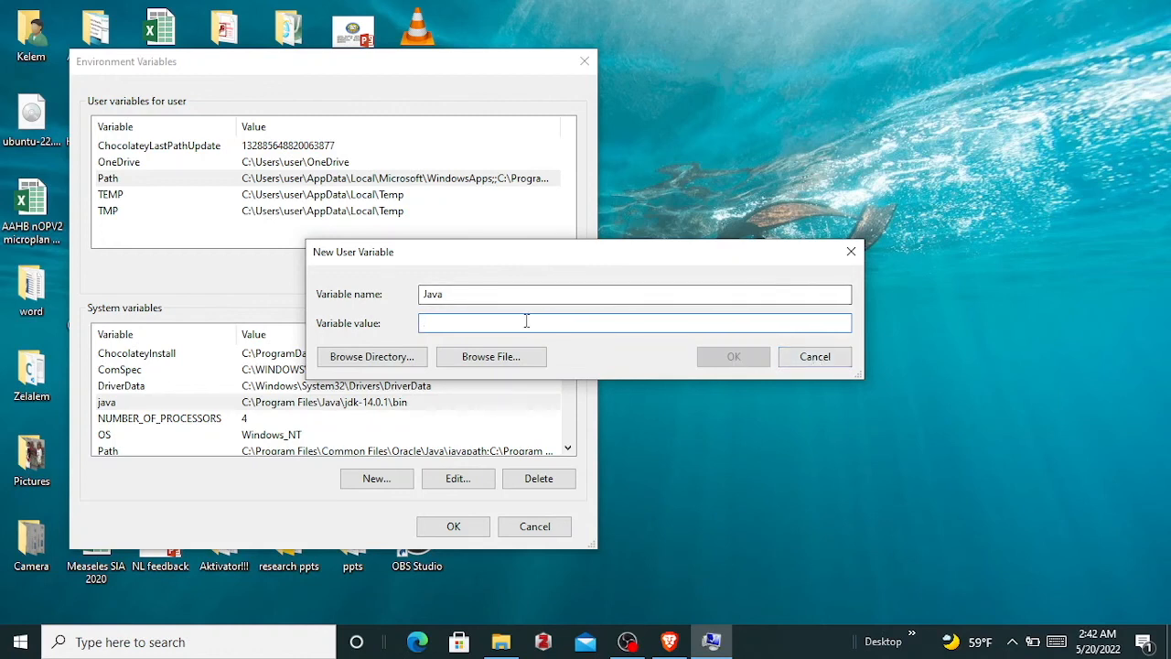
text(C:/...)
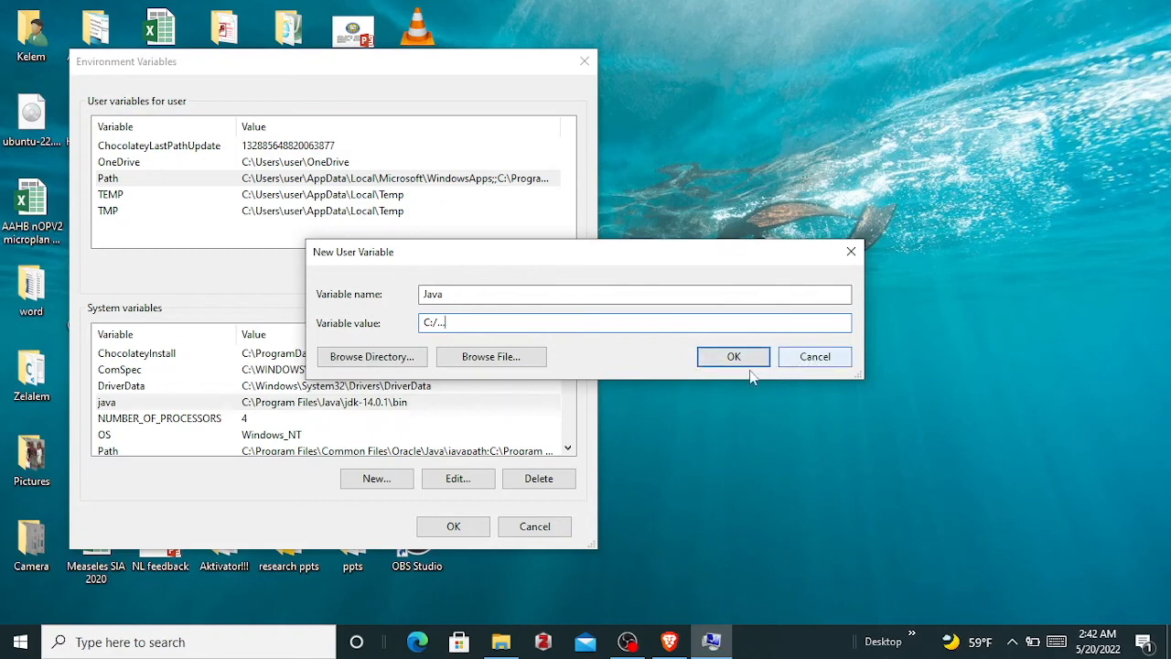
click(801, 364)
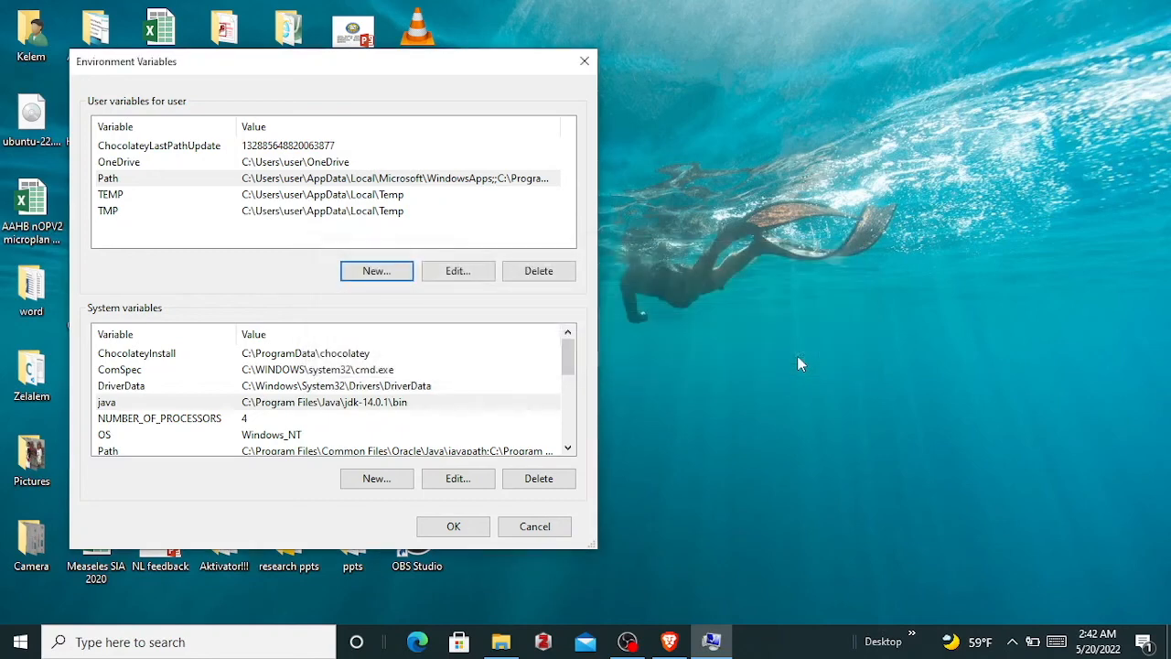
click(583, 64)
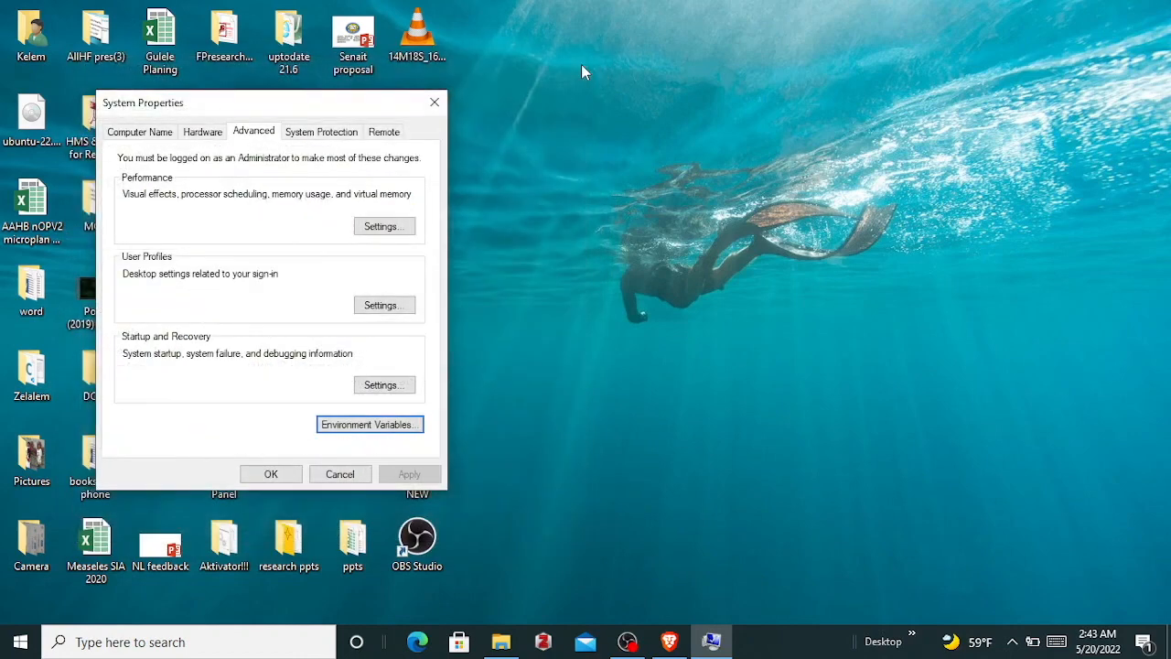
click(437, 101)
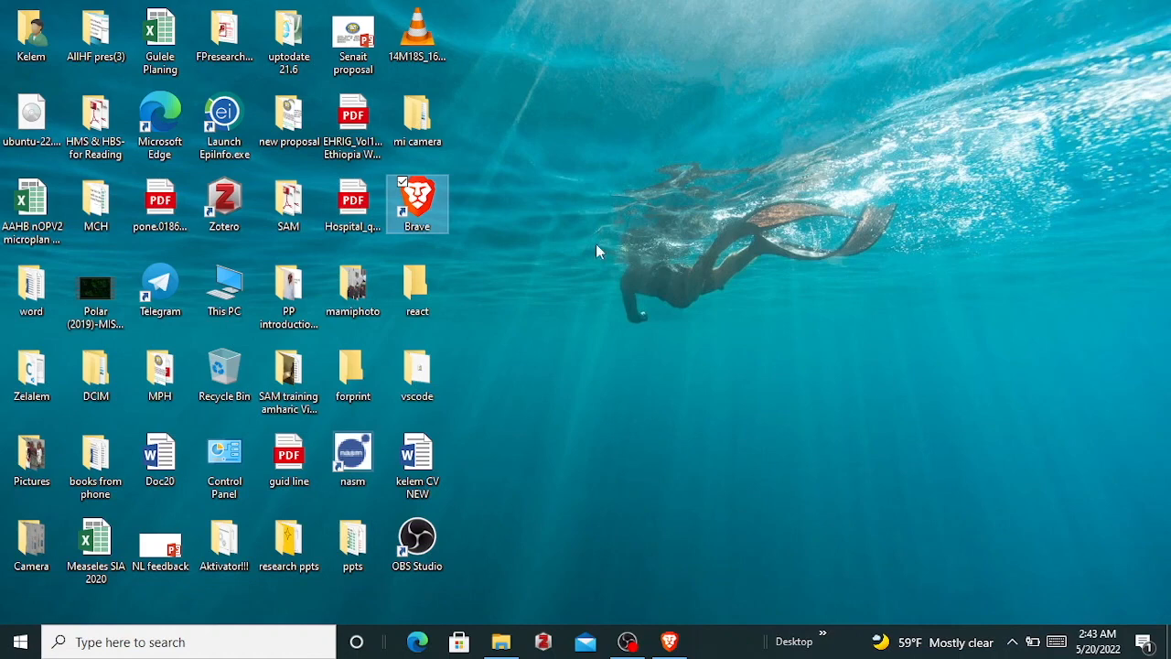